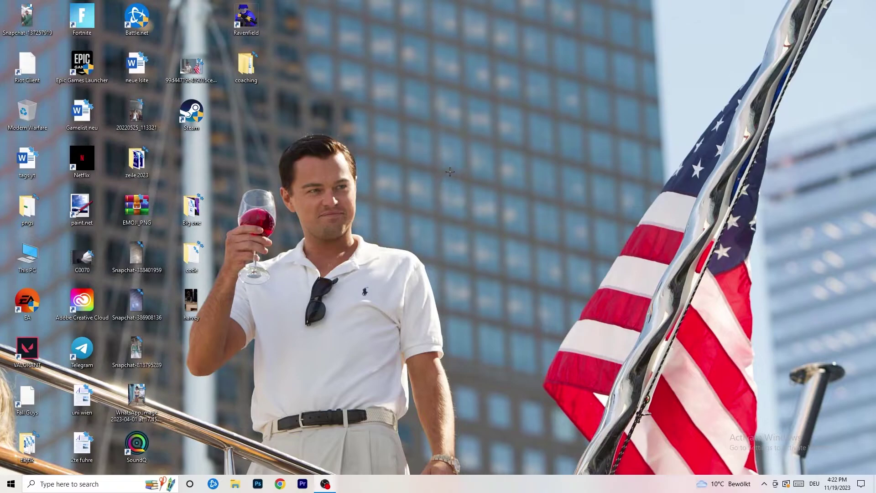
Launch Task Manager from the taskbar, maximized, on the Performance page's Ethernet throughput graph.
drag(442, 491, 402, 490)
right_click(423, 489)
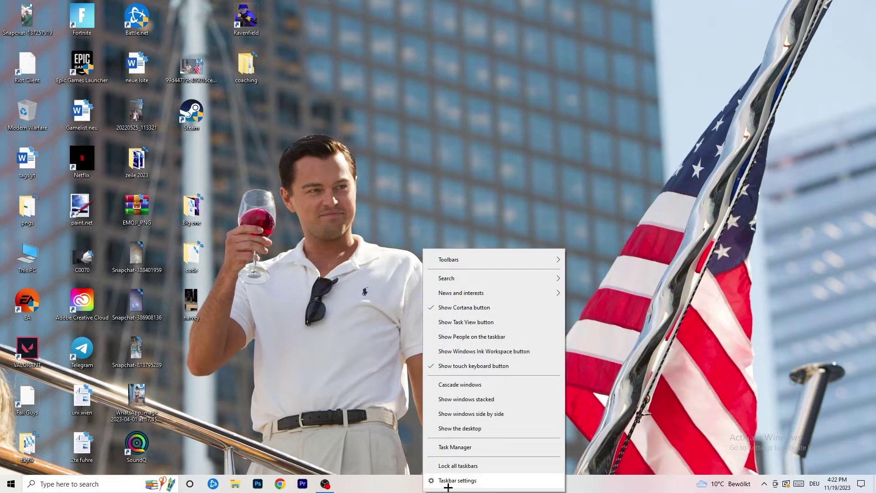
click(455, 448)
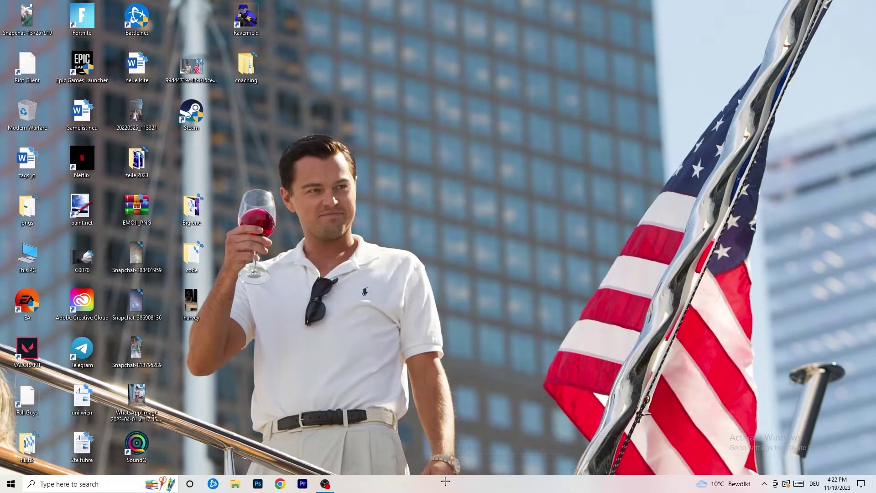
click(520, 61)
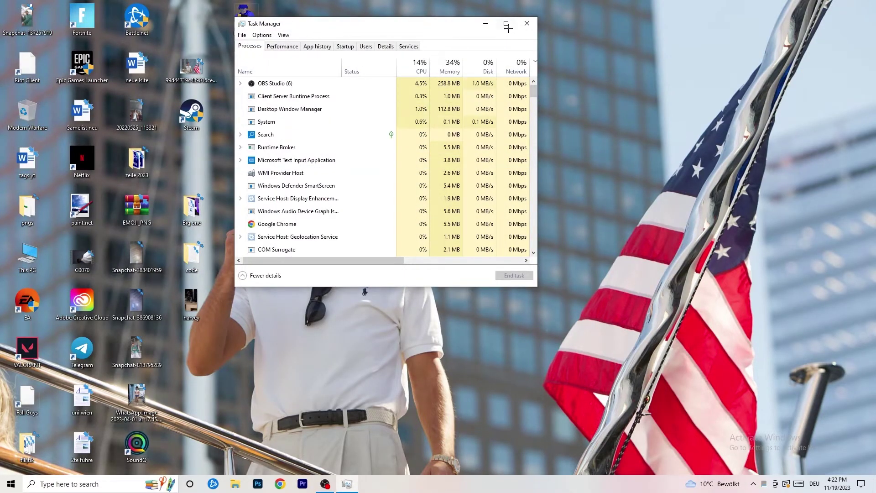
click(507, 25)
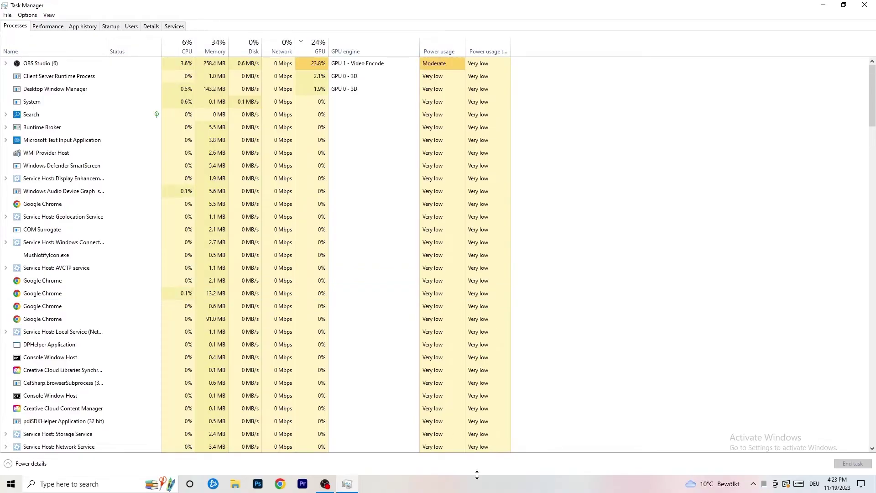
click(54, 28)
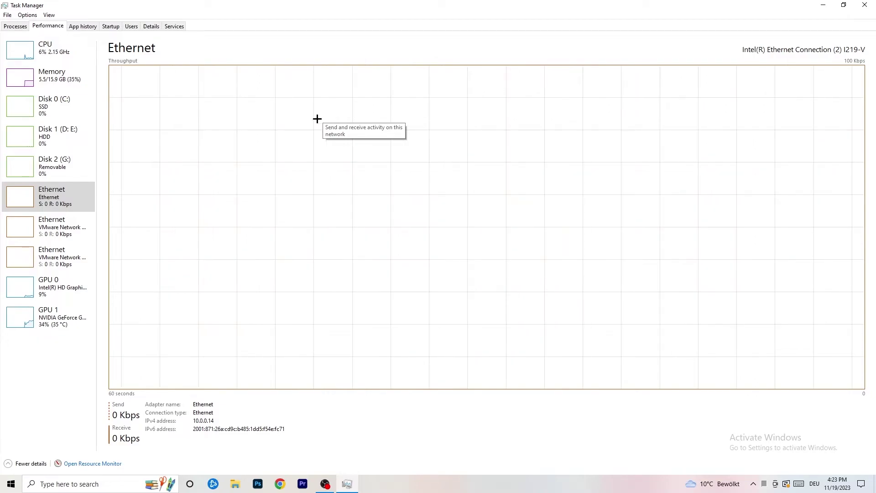
click(96, 464)
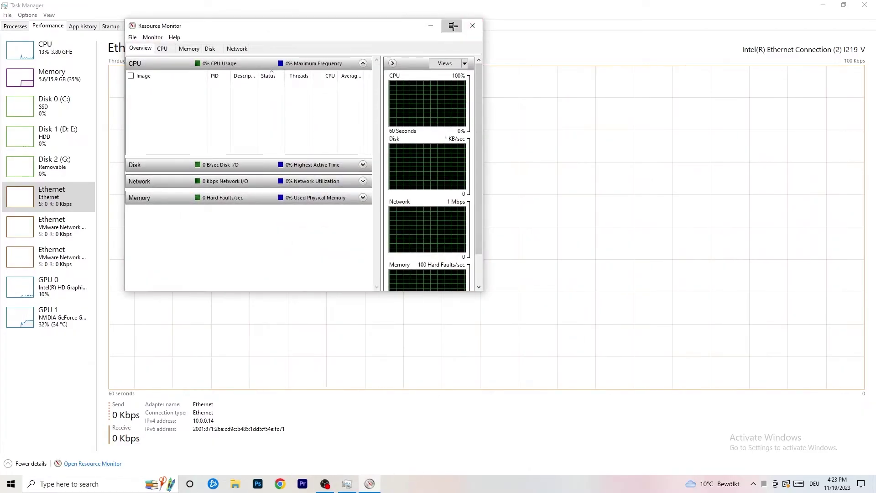
click(451, 26)
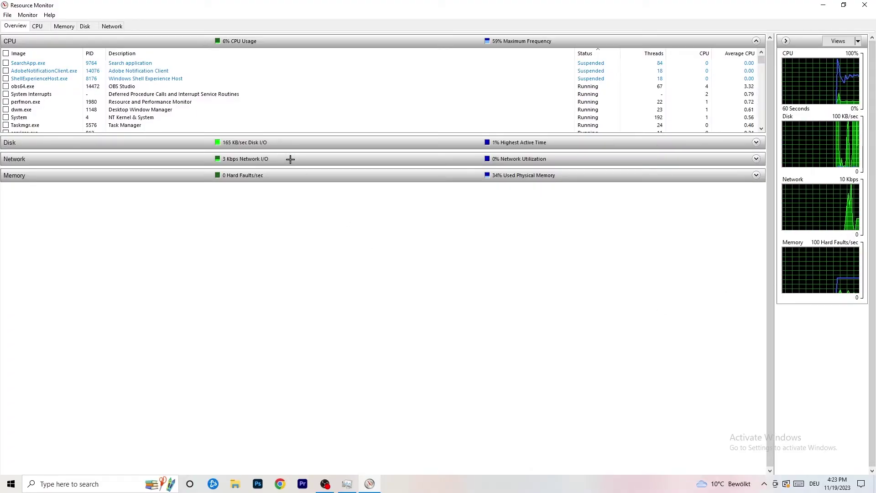
scroll(252, 95, down, 3)
scroll(252, 95, down, 6)
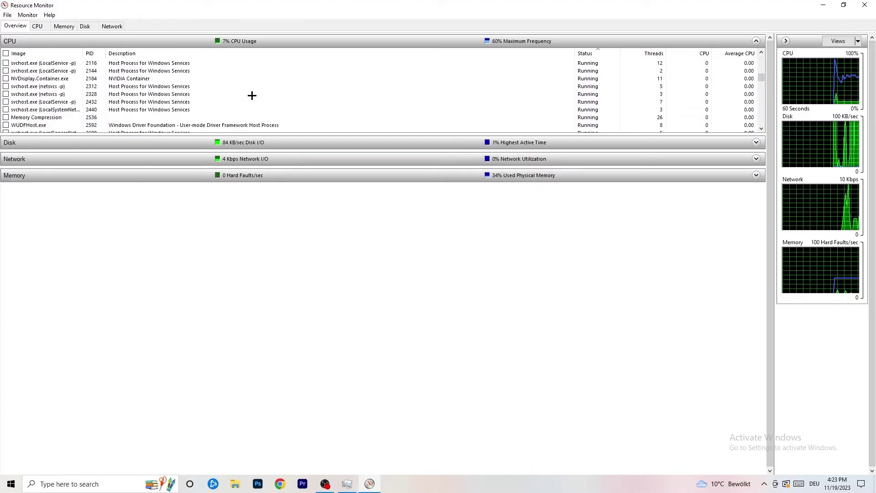
drag(761, 118, 755, 37)
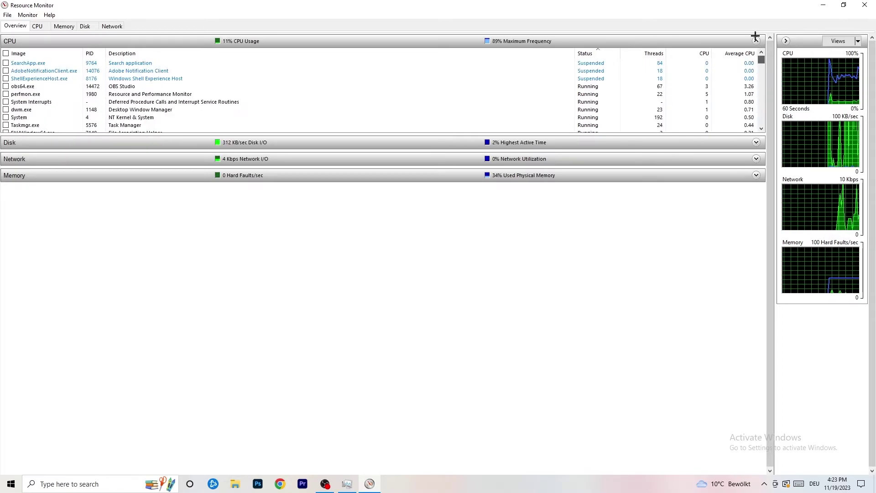
scroll(763, 72, down, 3)
scroll(730, 114, up, 3)
scroll(640, 100, down, 5)
scroll(639, 99, down, 3)
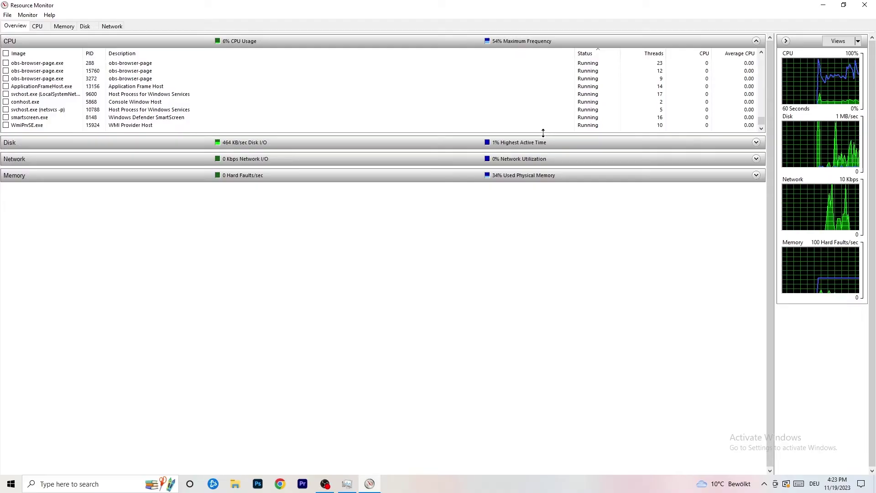
right_click(521, 102)
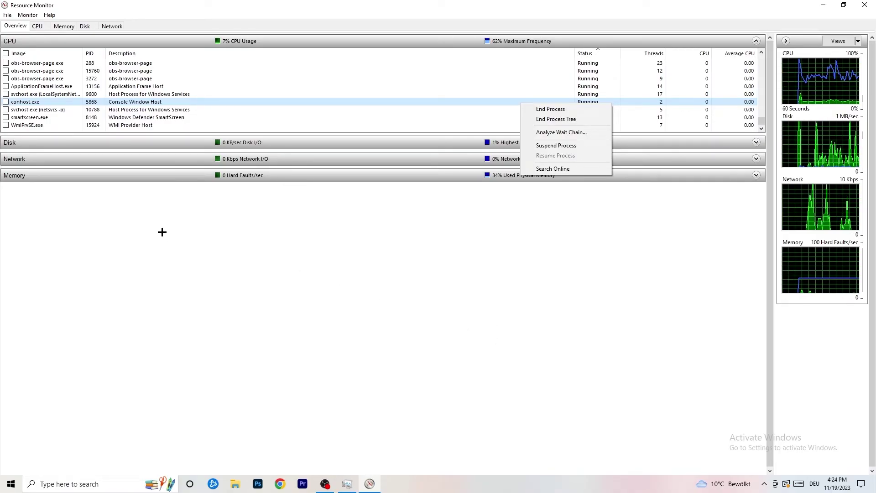
click(112, 26)
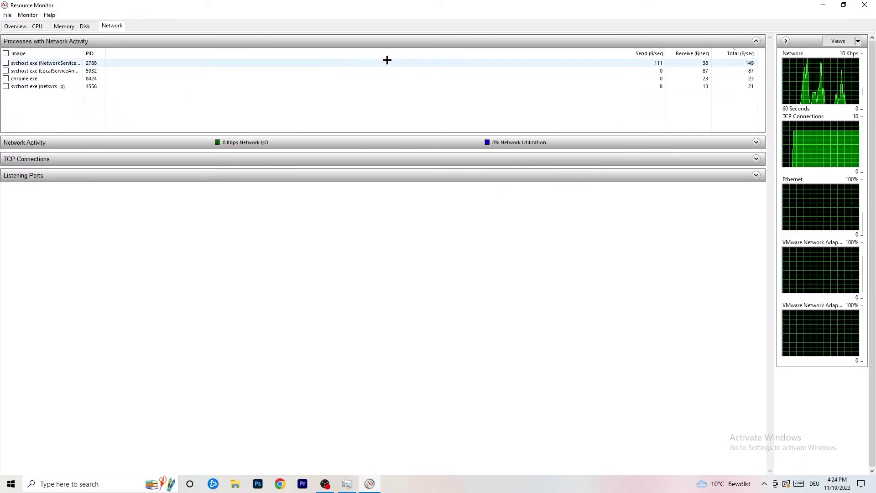
click(15, 26)
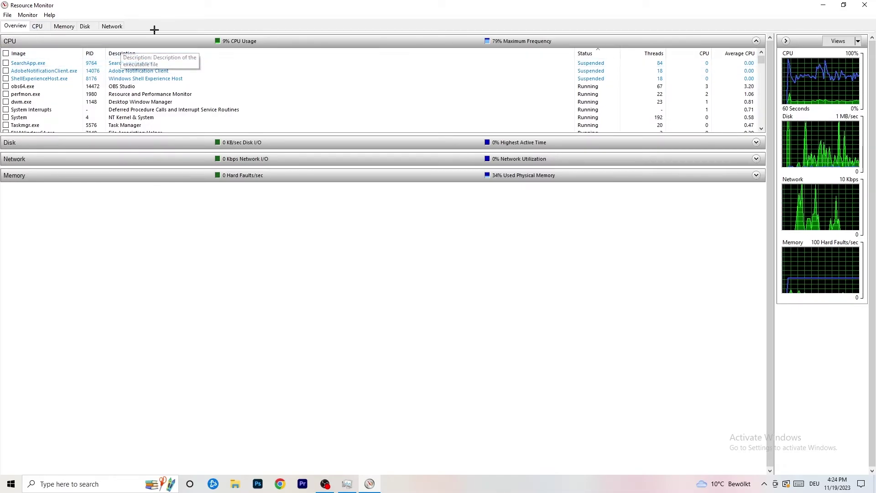
click(112, 26)
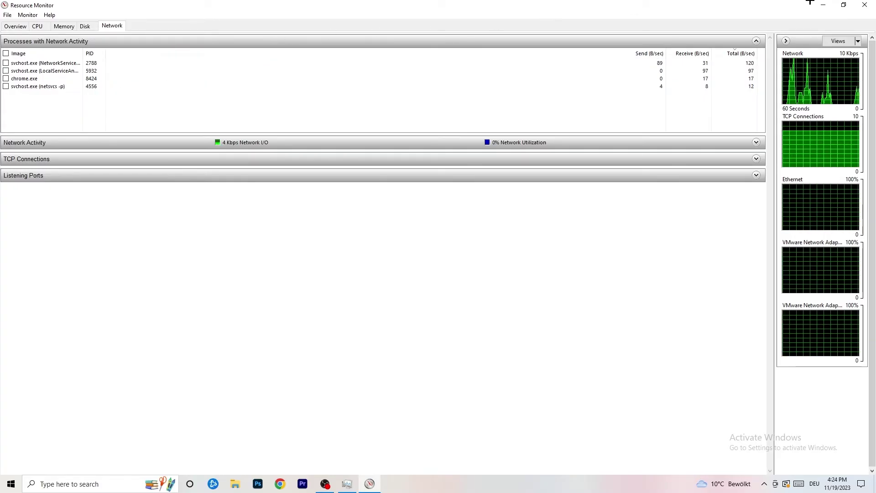
click(864, 4)
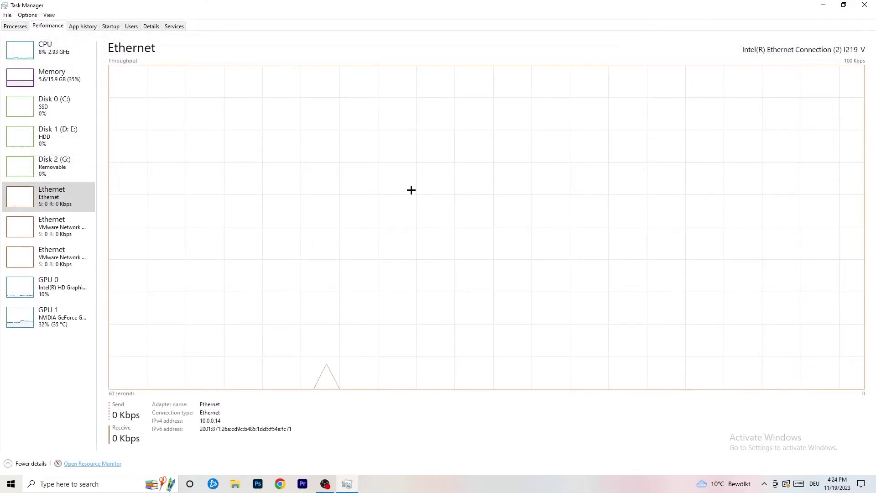
Close Task Manager and bring up the Windows Settings home page with Win+I.
click(864, 4)
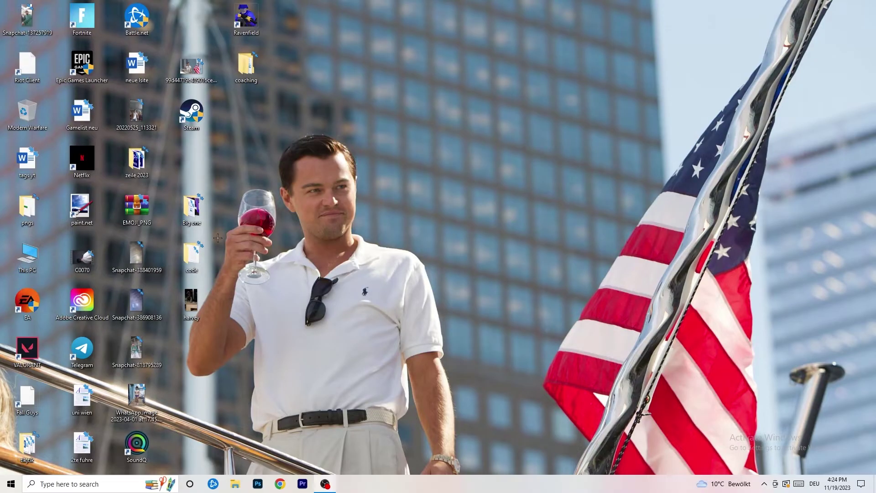
click(11, 483)
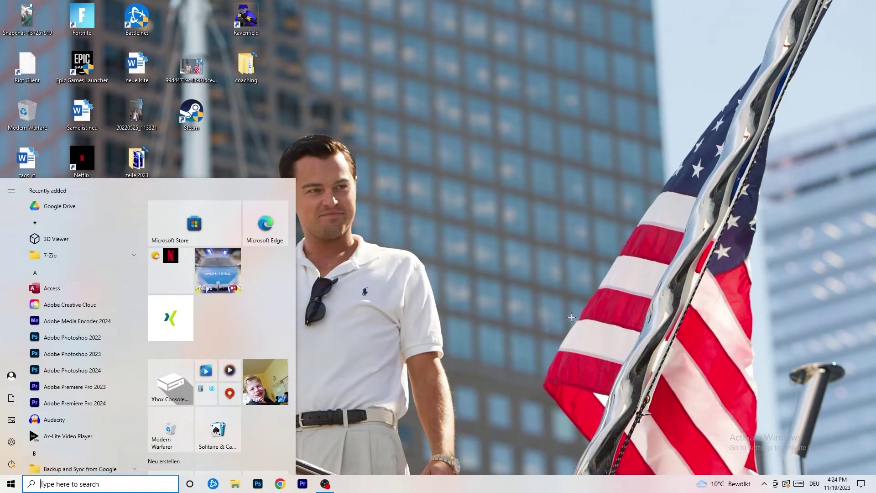
key(super+i)
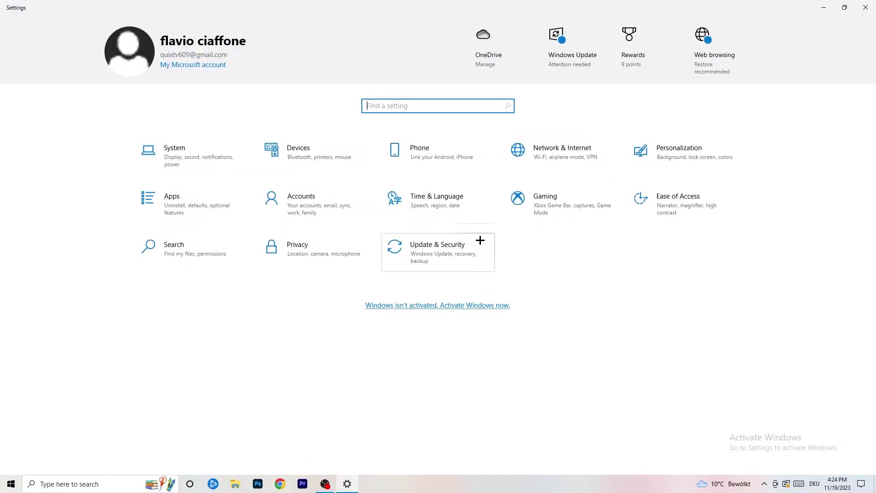
Run the Network troubleshooter on All network adapters from Network & Internet, then close it.
click(580, 153)
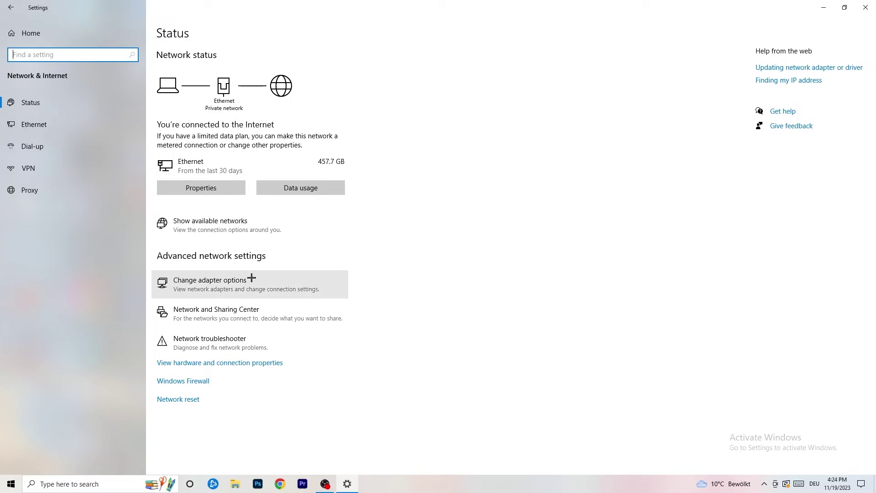
click(227, 344)
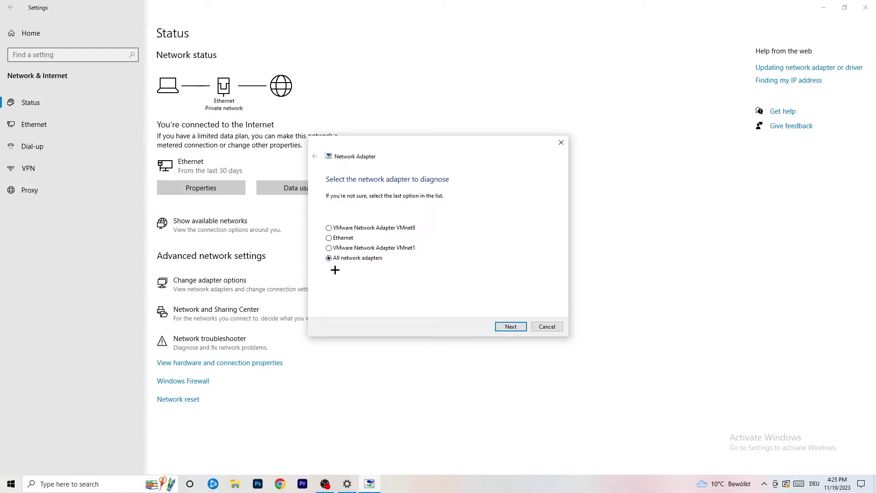
click(510, 328)
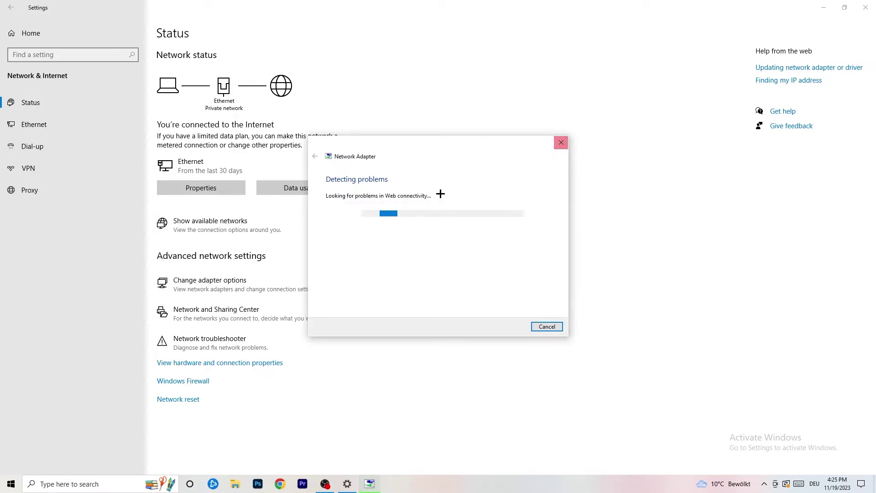
click(561, 143)
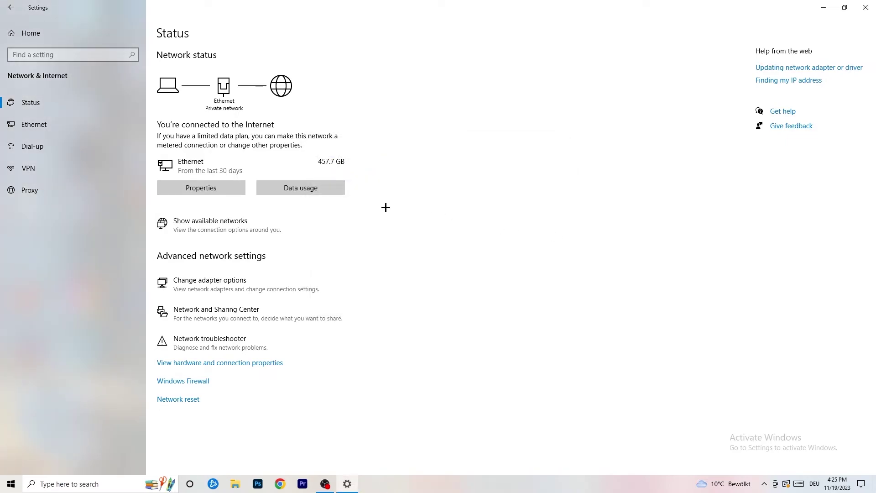
Disable the Ethernet adapter in maximized Network Connections, leaving VMnet1 and VMnet8 enabled.
click(228, 287)
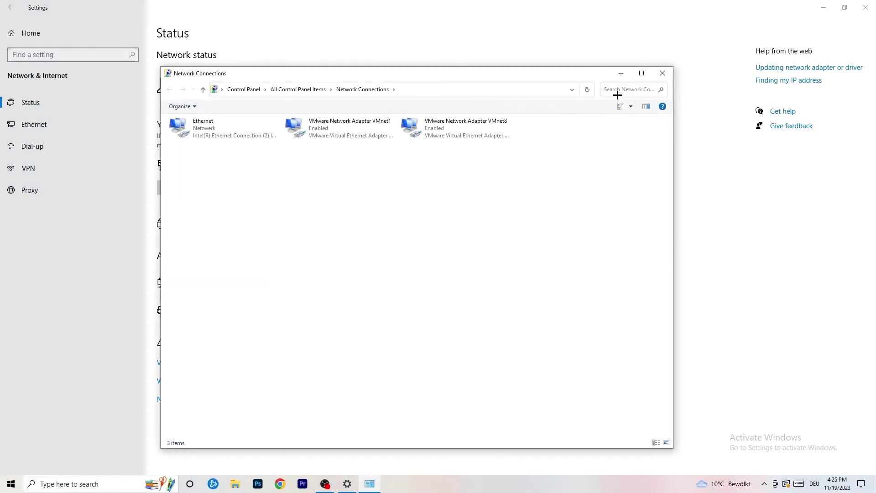
click(641, 73)
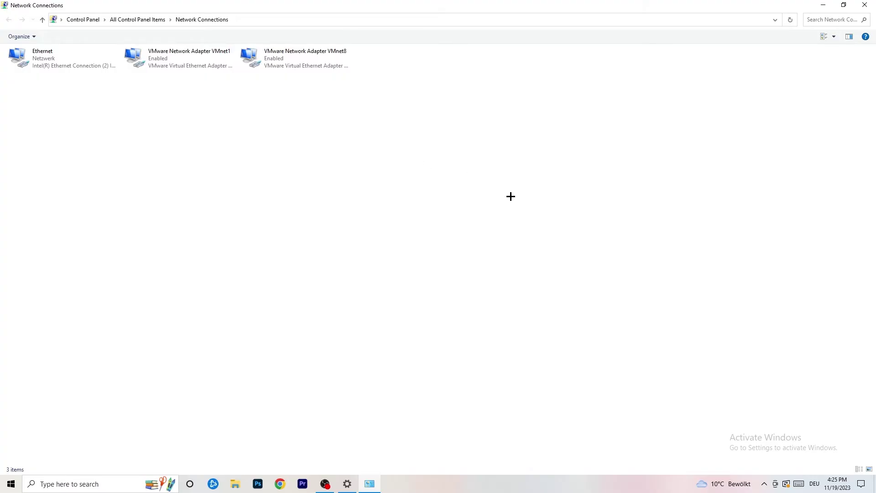
click(61, 56)
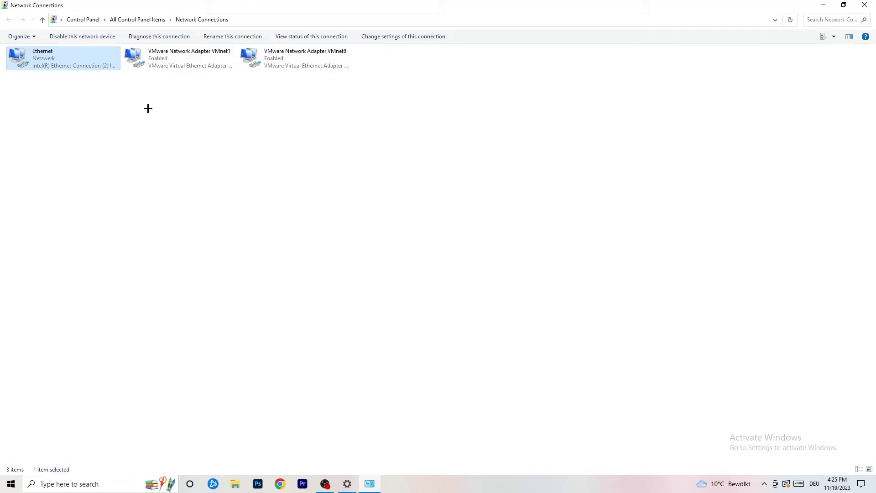
right_click(74, 55)
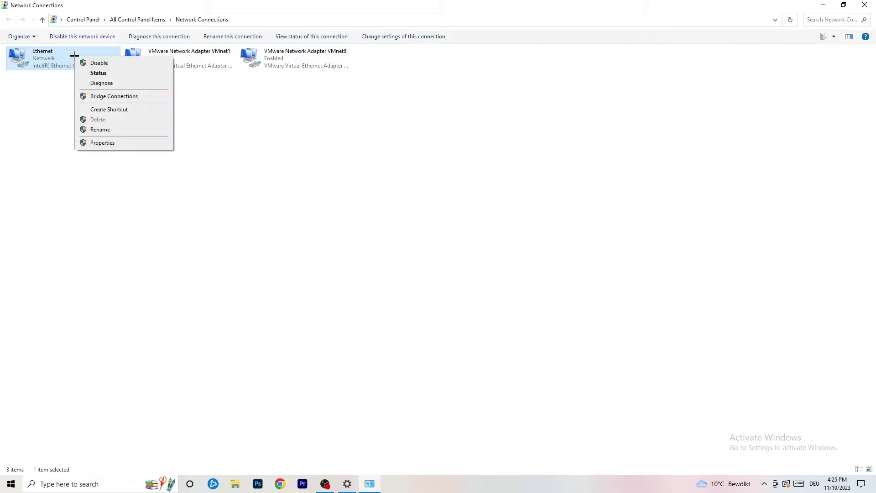
click(99, 62)
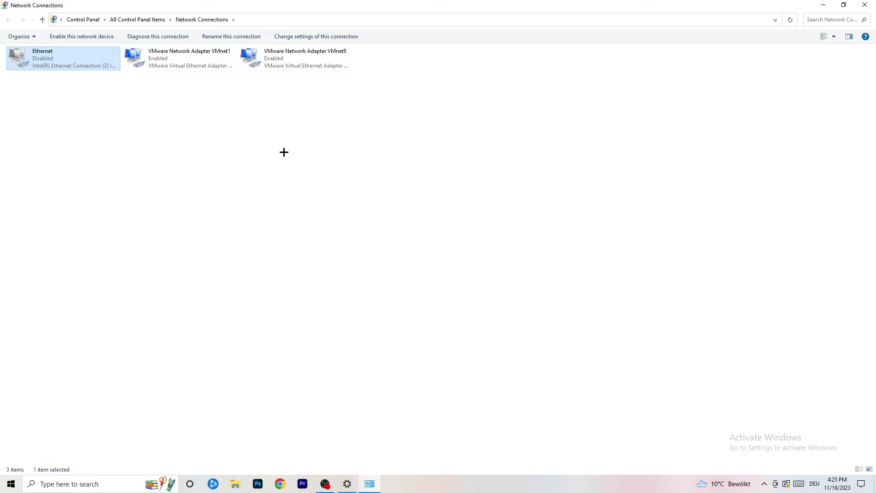
Enable the disabled Ethernet adapter from its right-click menu.
right_click(46, 67)
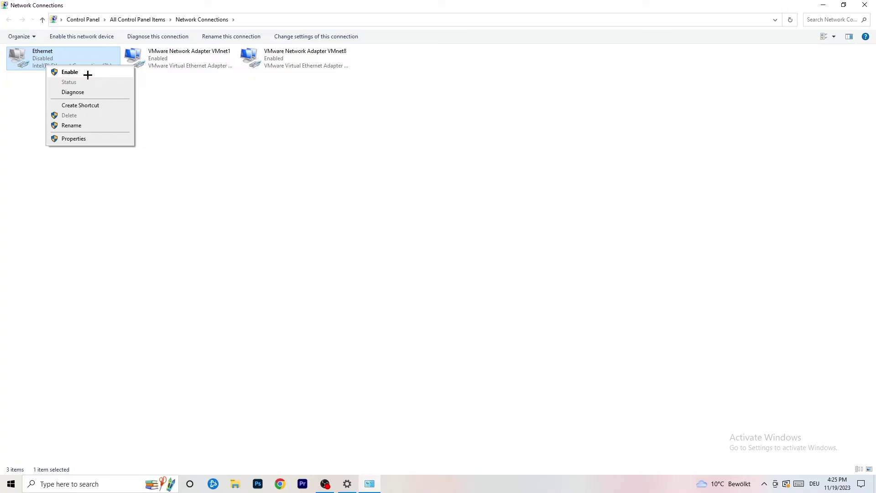
click(70, 72)
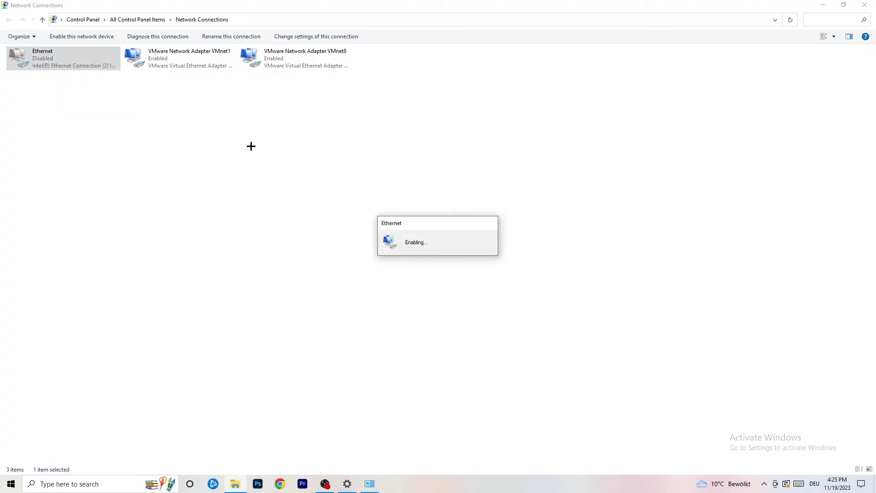